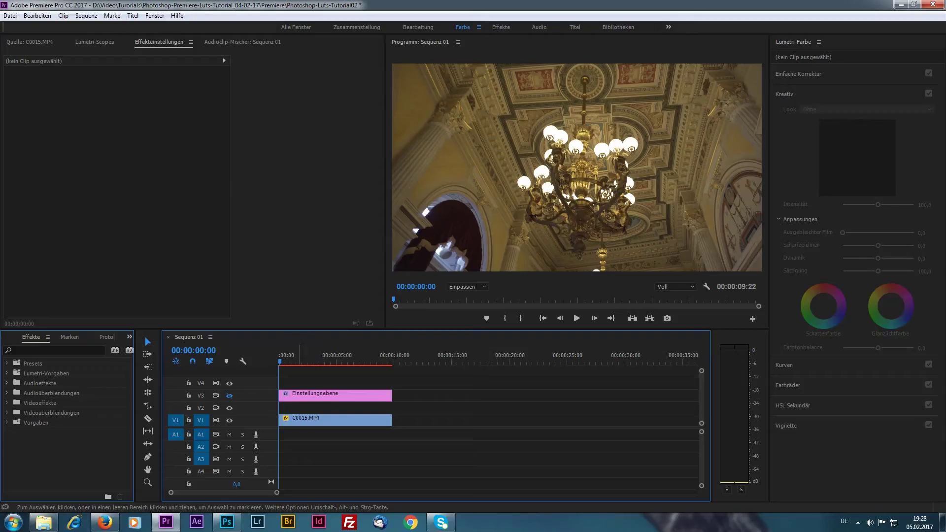
Play the first seconds of the sequence, select the C0015.MP4 clip and return to the sequence start
{"action": "key", "text": "space"}
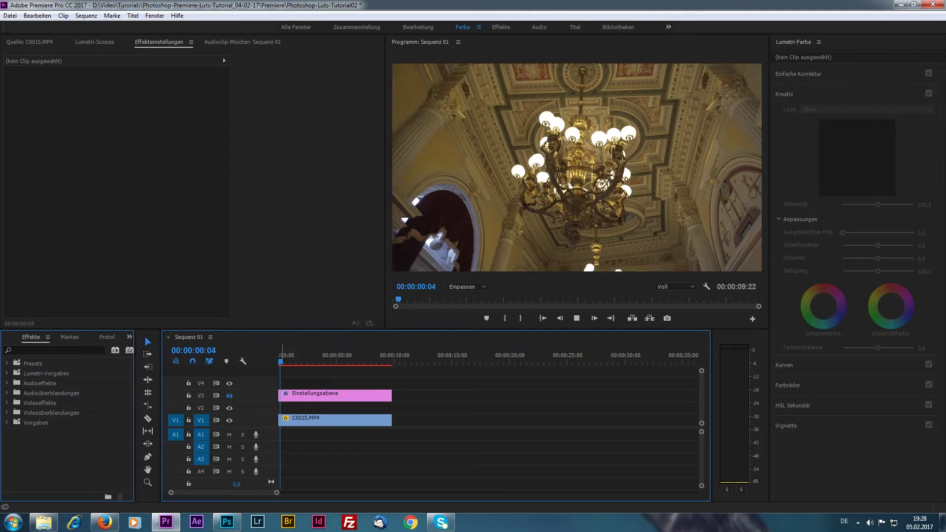
{"action": "key", "text": "space"}
{"action": "left_click", "coordinate": [345, 420]}
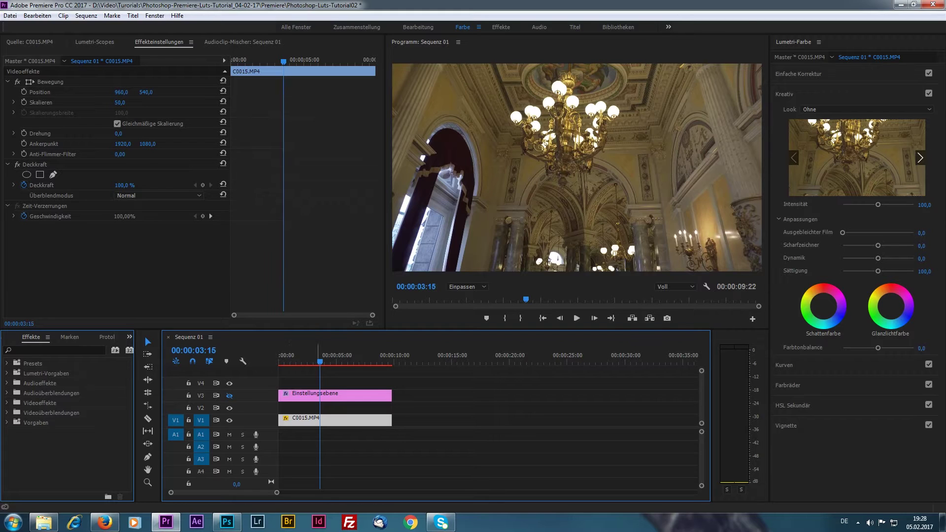
{"action": "key", "text": "Home"}
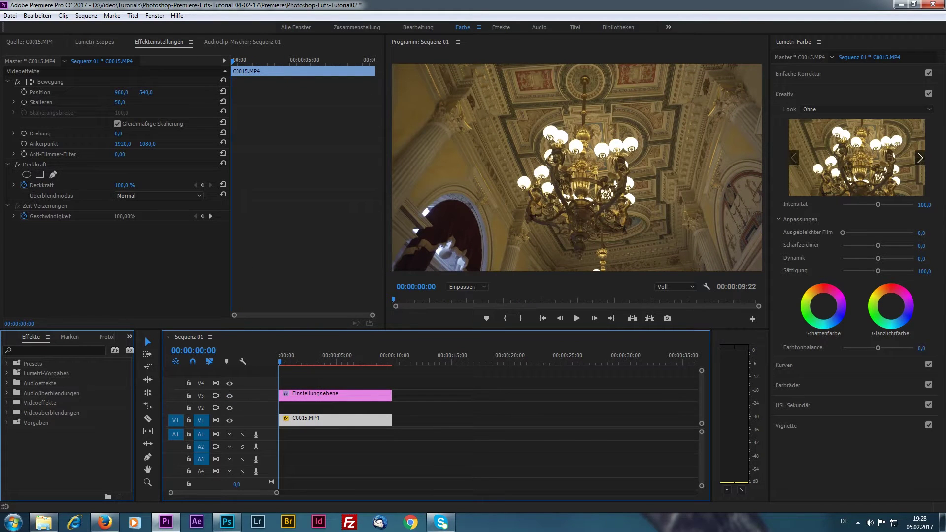
{"action": "left_click", "coordinate": [229, 396]}
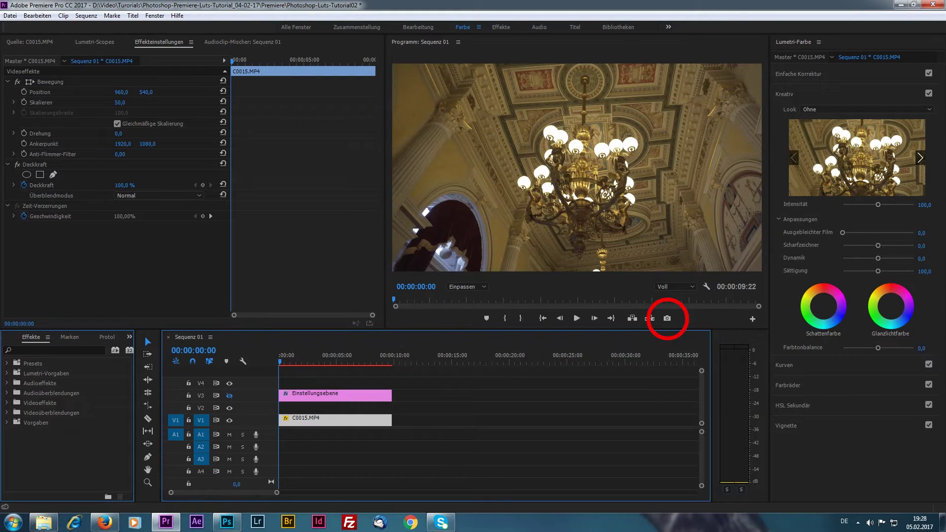
Export the sequence's first frame as a TIFF still into the tutorial's Photoshop folder
{"action": "left_click", "coordinate": [667, 318]}
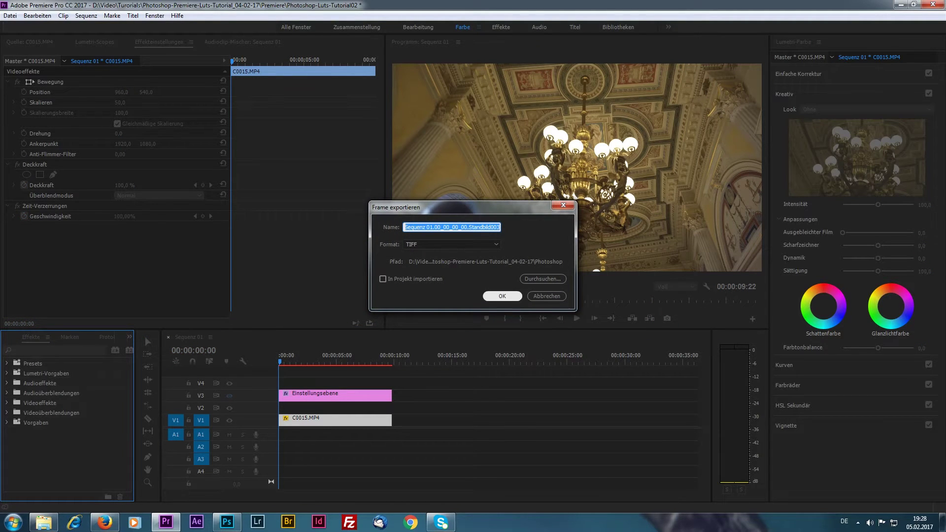
{"action": "left_click", "coordinate": [542, 278]}
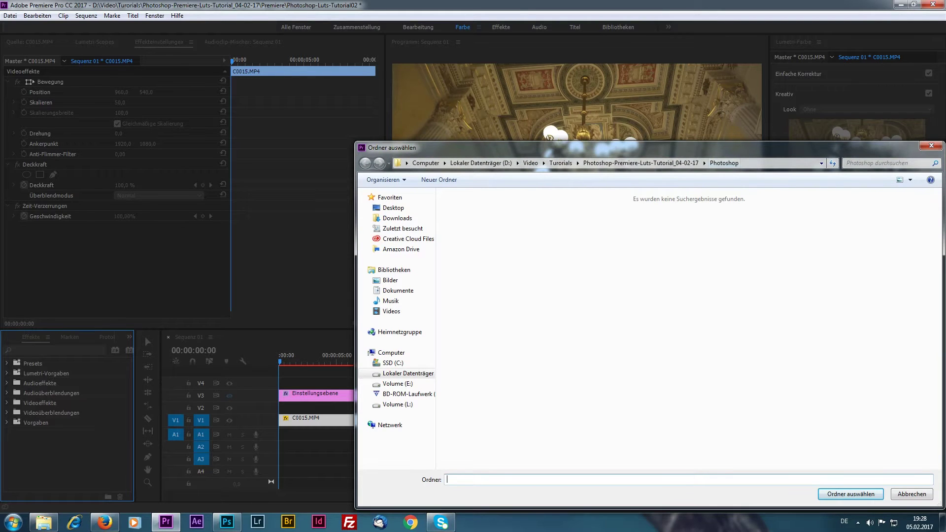
{"action": "left_click_drag", "start_coordinate": [547, 149], "coordinate": [359, 105]}
{"action": "left_click", "coordinate": [663, 451]}
{"action": "key", "text": "Return"}
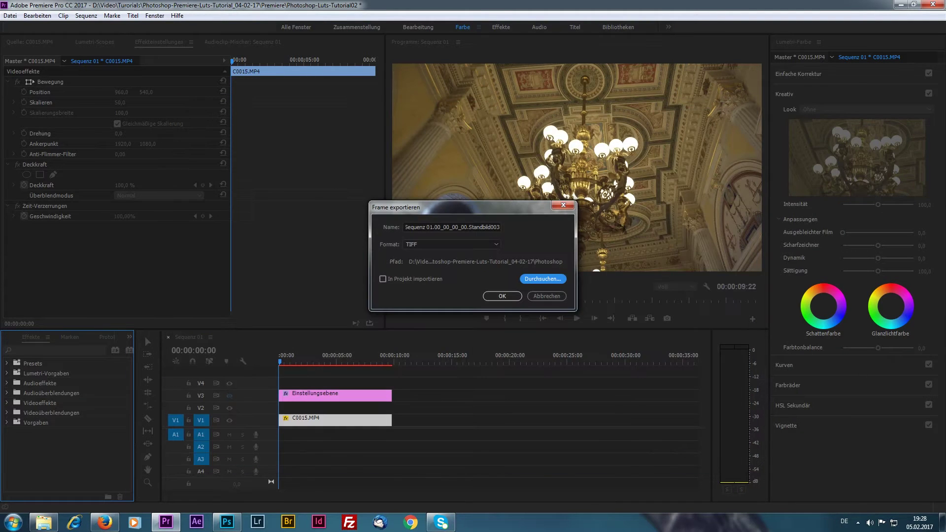
{"action": "key", "text": "Return"}
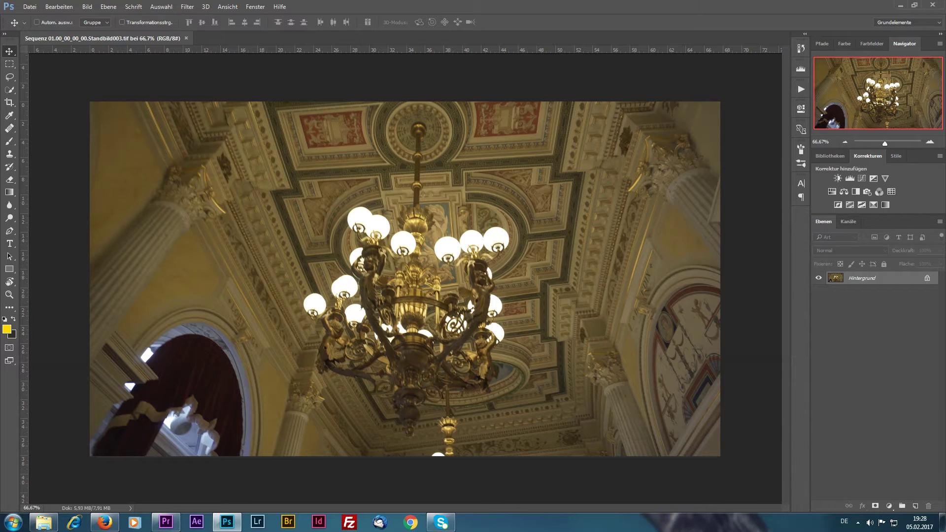
Add a Gradationskurven adjustment layer to the still and shape its RGB curve into a soft S with raised blacks and lowered whites
{"action": "left_click", "coordinate": [889, 506]}
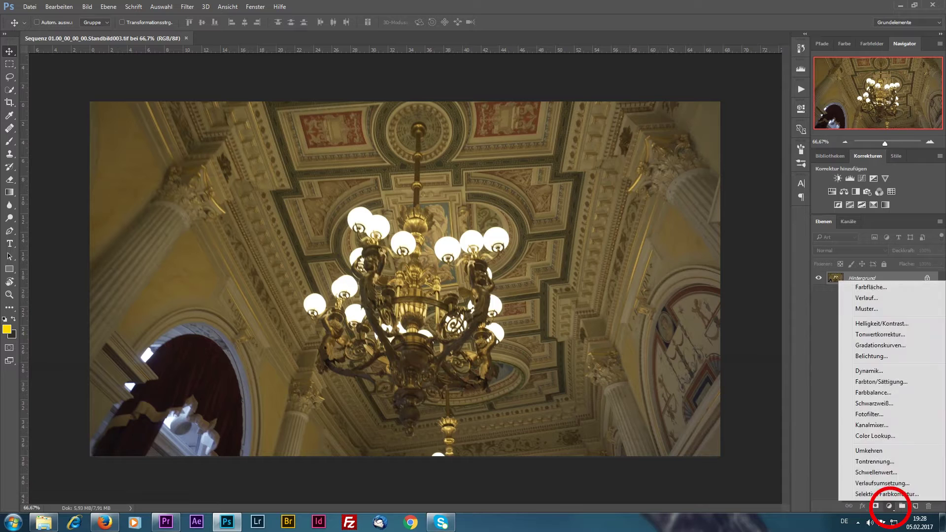
{"action": "left_click", "coordinate": [886, 342]}
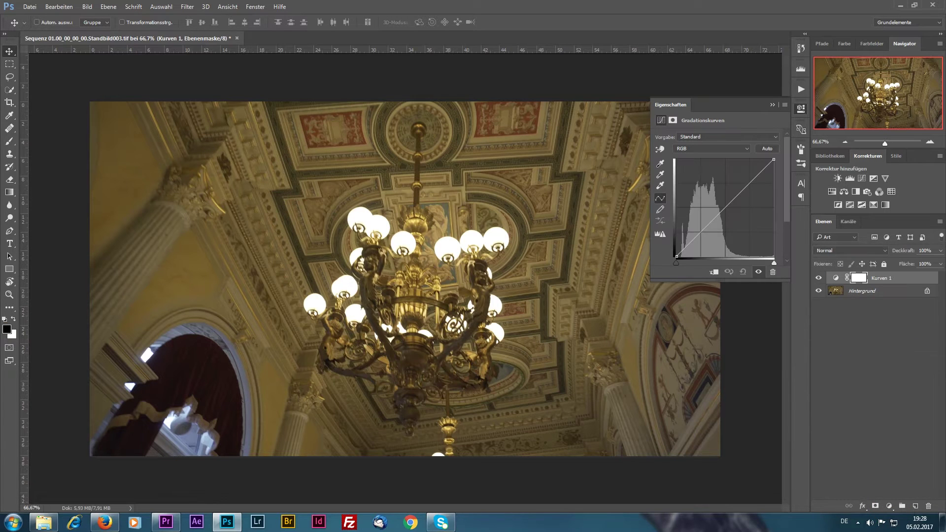
{"action": "left_click_drag", "start_coordinate": [677, 256], "coordinate": [692, 240]}
{"action": "left_click", "coordinate": [754, 179]}
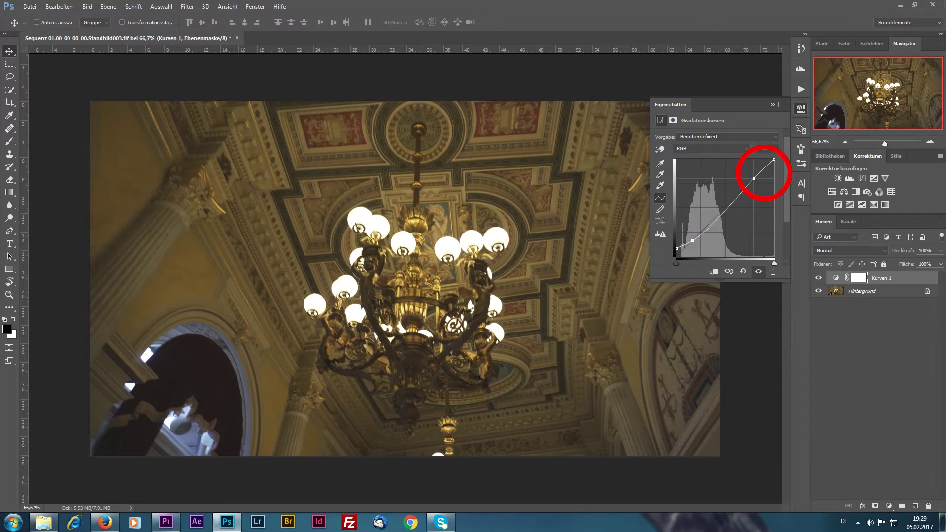
{"action": "left_click_drag", "start_coordinate": [773, 159], "coordinate": [774, 165]}
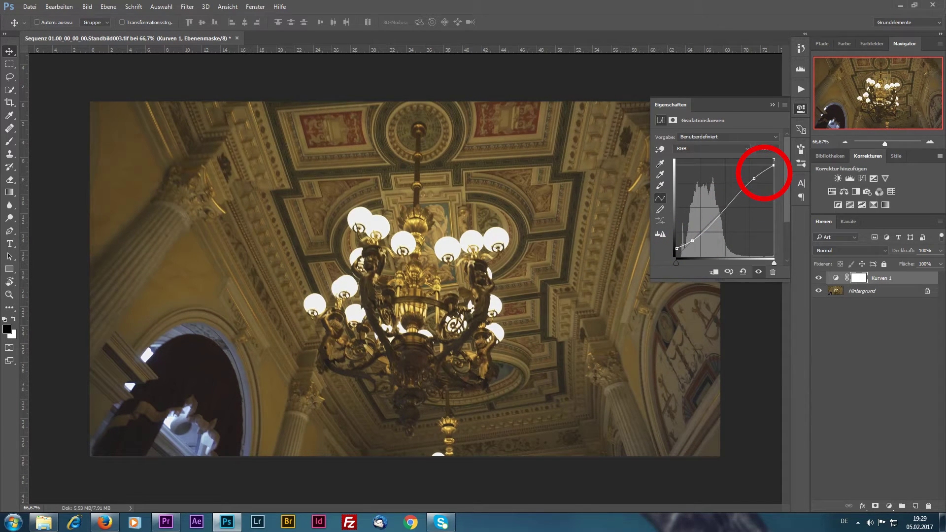
{"action": "left_click_drag", "start_coordinate": [677, 248], "coordinate": [692, 241]}
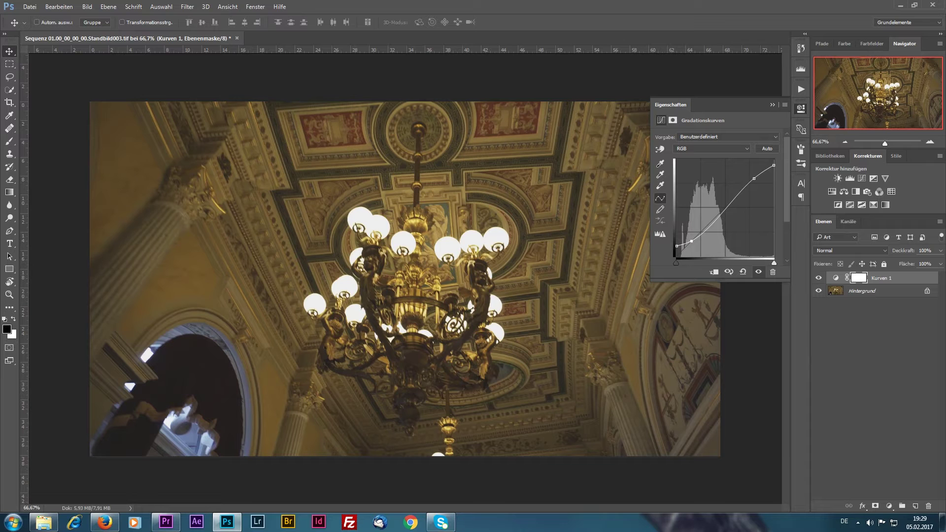
{"action": "left_click_drag", "start_coordinate": [754, 178], "coordinate": [750, 178]}
{"action": "mouse_move", "coordinate": [691, 241]}
{"action": "left_mouse_down"}
{"action": "mouse_move", "coordinate": [676, 247]}
{"action": "mouse_move", "coordinate": [691, 240]}
{"action": "left_mouse_up"}
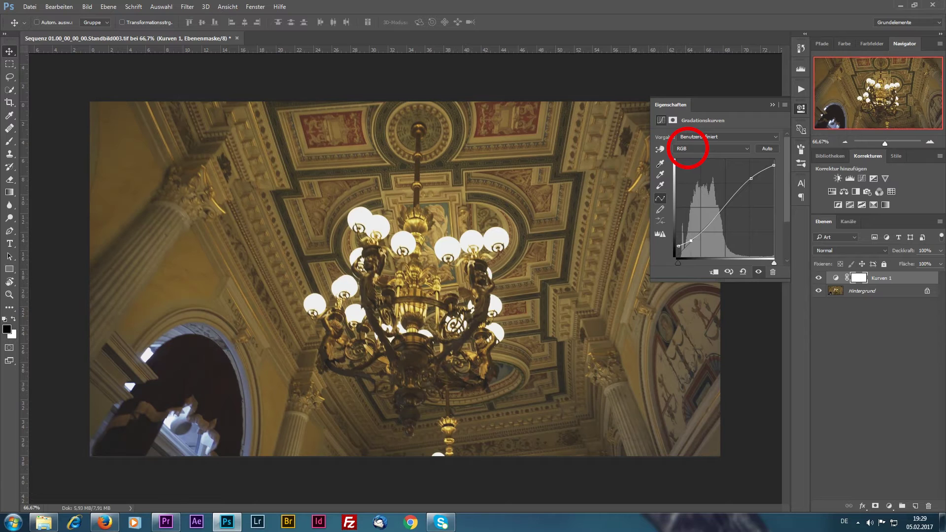
In the curve's Rot channel, move the black and white points inward and fine-tune the shadows and highlights
{"action": "left_click", "coordinate": [688, 148]}
{"action": "left_click", "coordinate": [683, 158]}
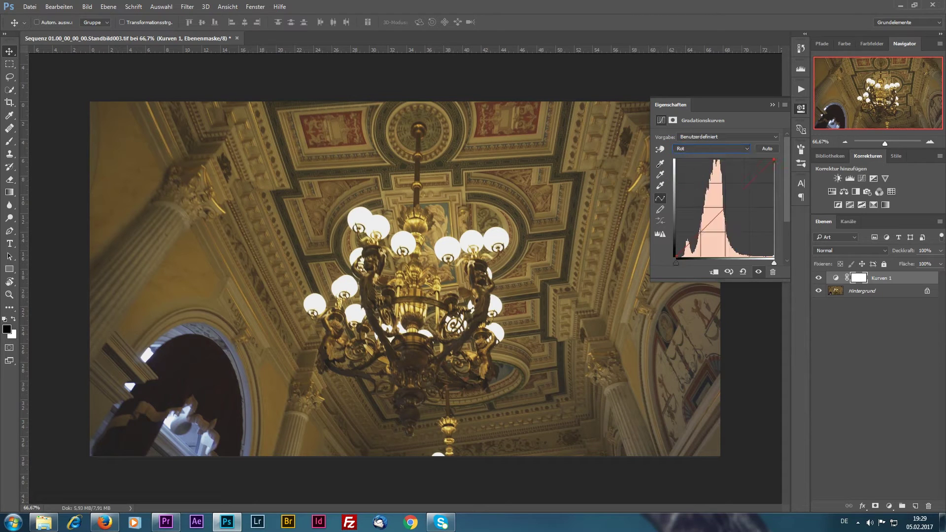
{"action": "left_click_drag", "start_coordinate": [675, 263], "coordinate": [680, 263]}
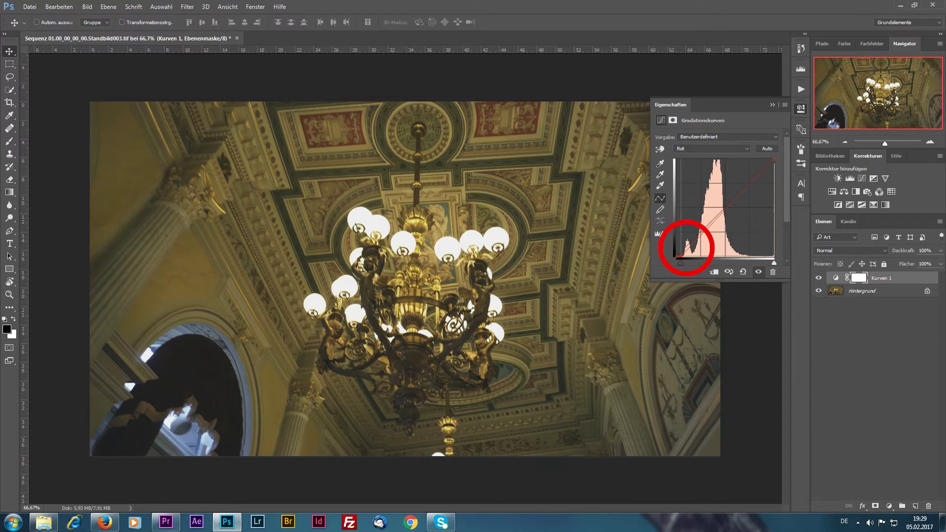
{"action": "left_click_drag", "start_coordinate": [774, 160], "coordinate": [767, 159]}
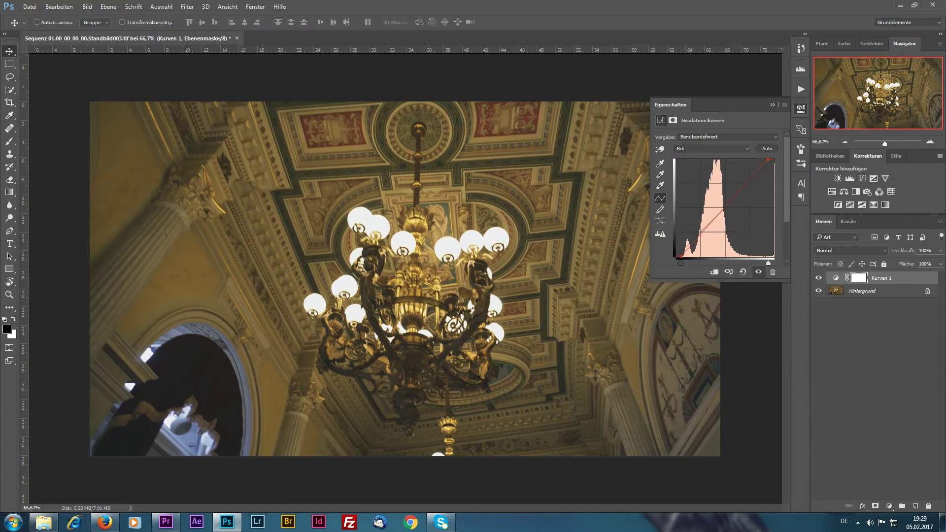
{"action": "left_click_drag", "start_coordinate": [691, 245], "coordinate": [690, 245]}
{"action": "left_click", "coordinate": [755, 173]}
{"action": "left_click_drag", "start_coordinate": [756, 172], "coordinate": [754, 172]}
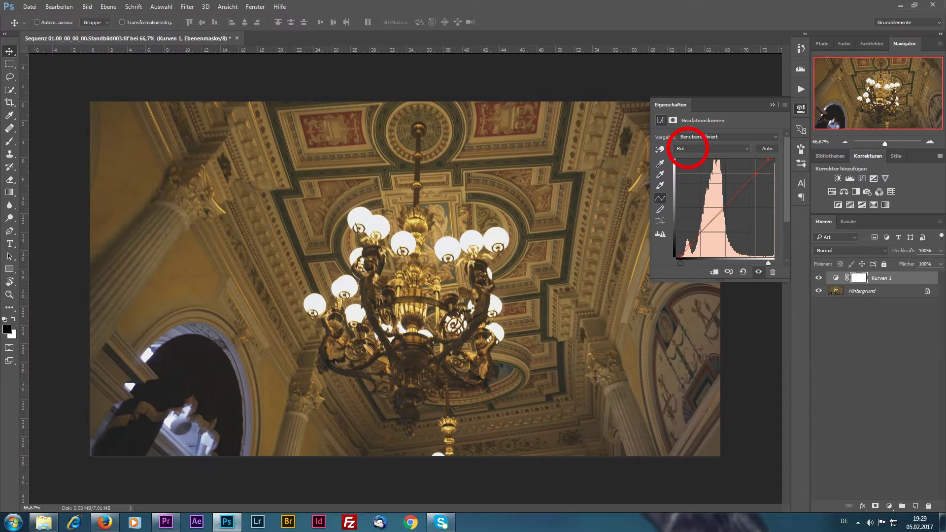
In the curve's Blau channel, raise the black point, lower the white point and lift the shadows for a blue tint
{"action": "left_click", "coordinate": [712, 148]}
{"action": "left_click", "coordinate": [712, 174]}
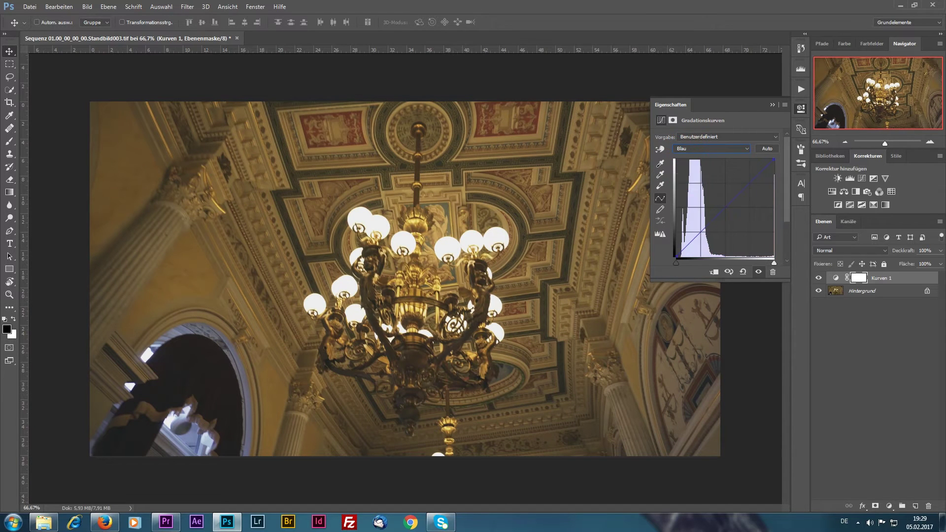
{"action": "left_click_drag", "start_coordinate": [676, 257], "coordinate": [676, 247]}
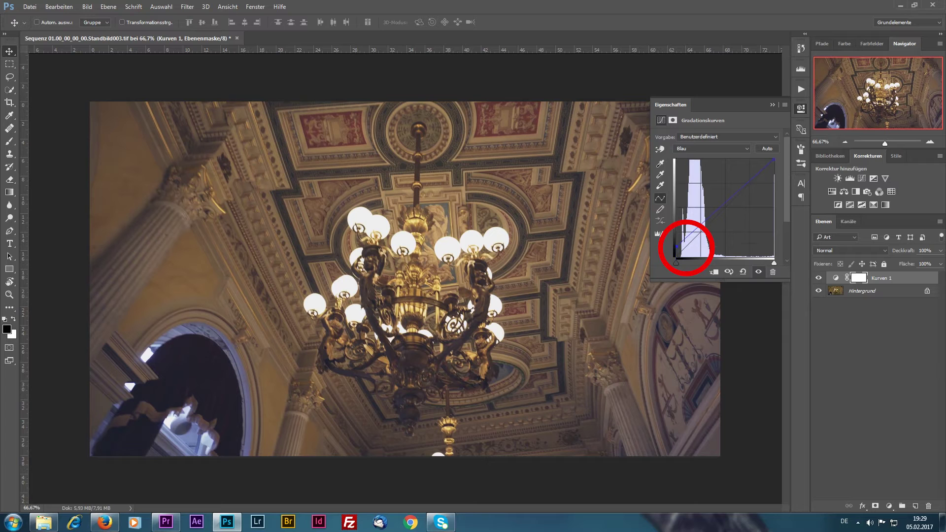
{"action": "left_click_drag", "start_coordinate": [774, 159], "coordinate": [773, 167]}
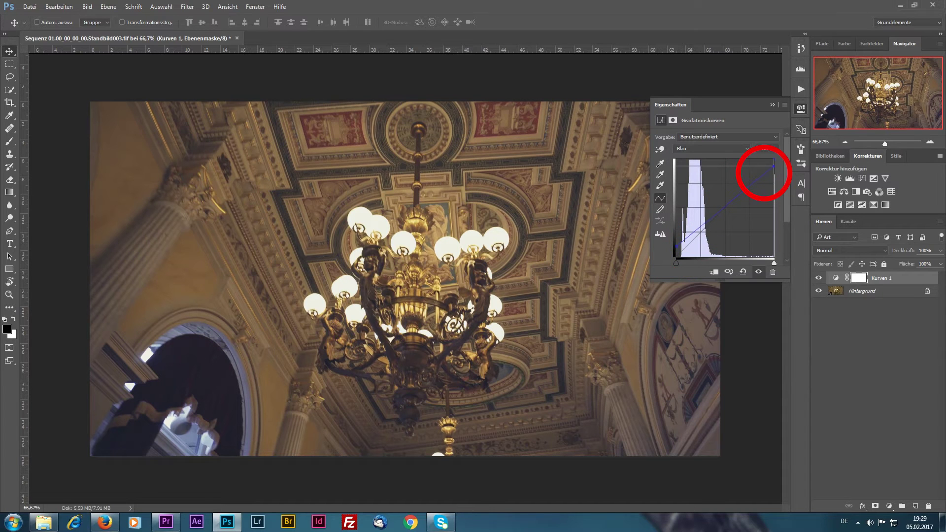
{"action": "left_click_drag", "start_coordinate": [676, 247], "coordinate": [686, 233]}
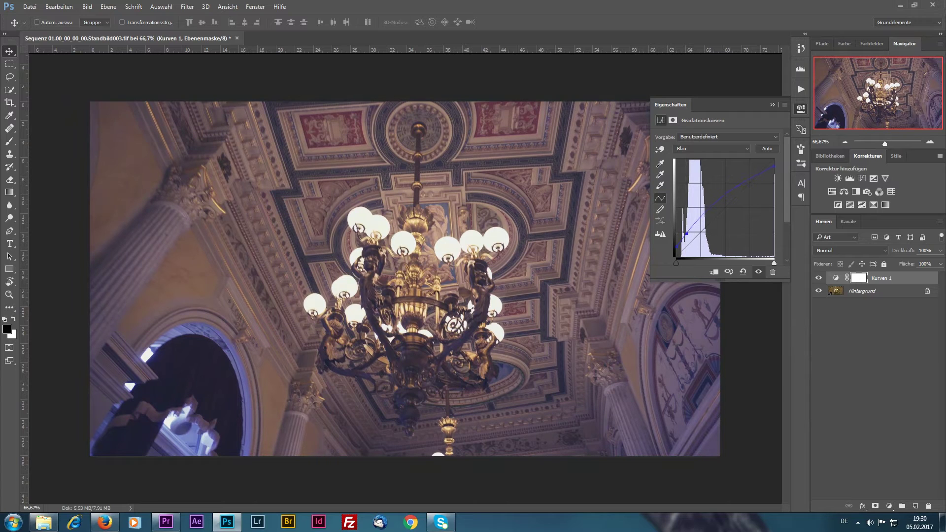
{"action": "left_click_drag", "start_coordinate": [738, 186], "coordinate": [773, 164]}
{"action": "left_click", "coordinate": [712, 148]}
{"action": "left_click", "coordinate": [712, 148]}
{"action": "left_click", "coordinate": [712, 149]}
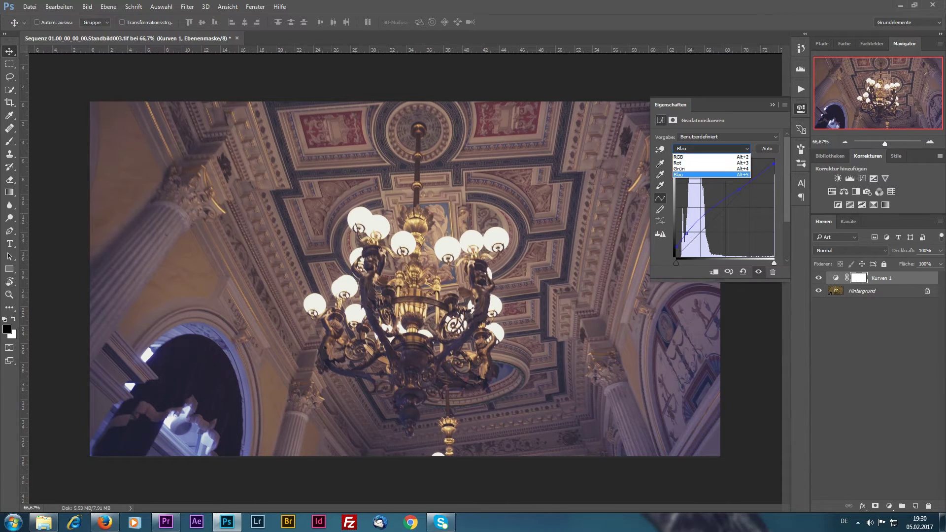
{"action": "key", "text": "Escape"}
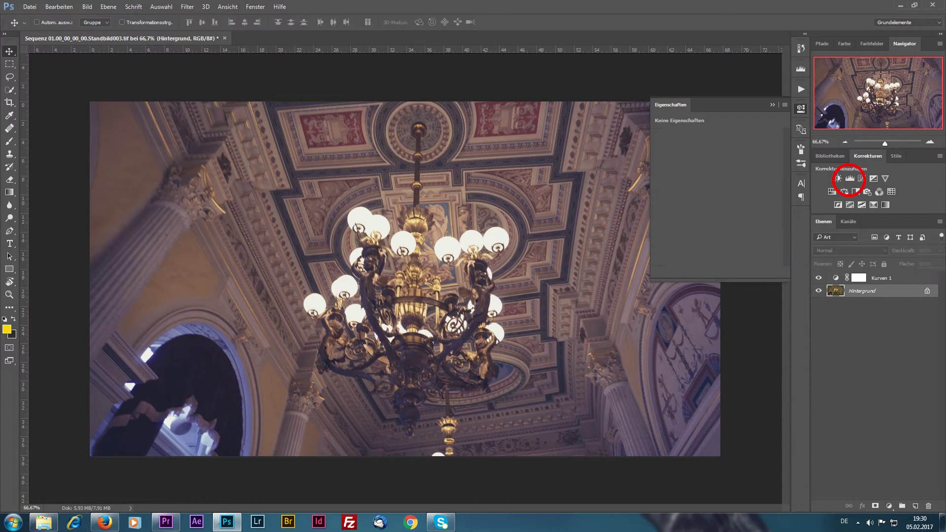
Add a Tonwertkorrektur layer above the background with input levels 9 and 214, and slightly darken the shadows in the Kurven 1 RGB curve
{"action": "left_click", "coordinate": [849, 178]}
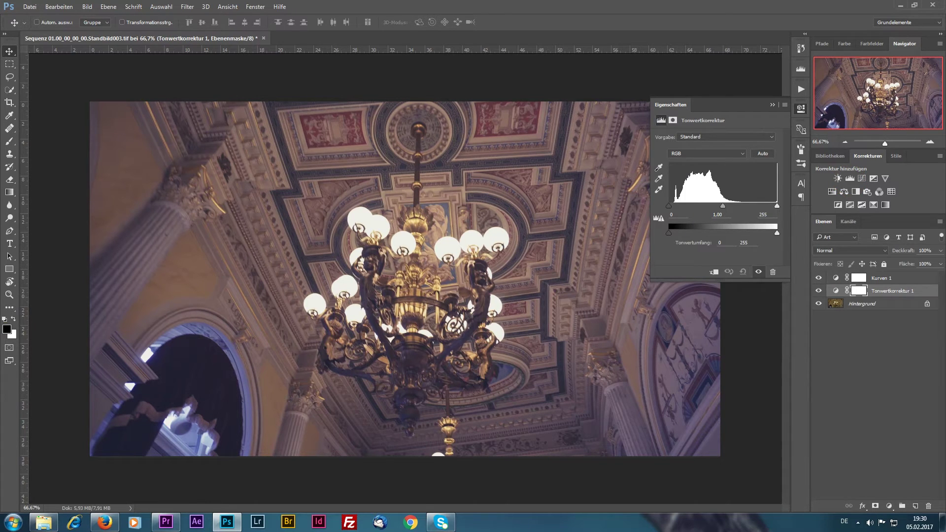
{"action": "left_click_drag", "start_coordinate": [668, 206], "coordinate": [672, 206]}
{"action": "left_click_drag", "start_coordinate": [777, 205], "coordinate": [759, 206]}
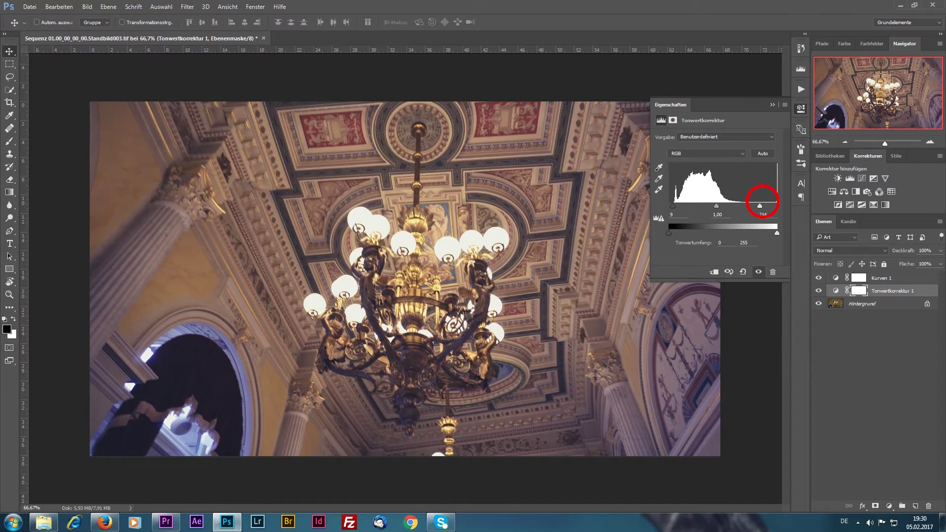
{"action": "left_click", "coordinate": [882, 278]}
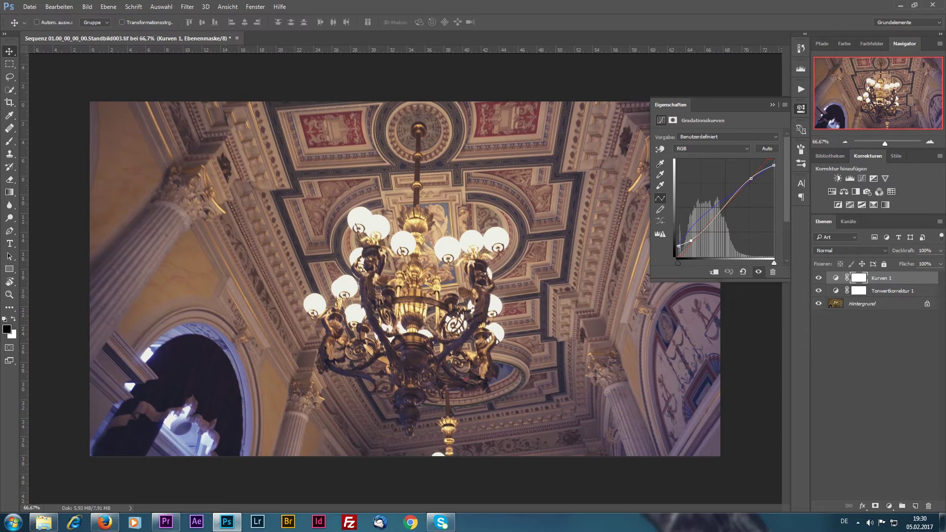
{"action": "left_click_drag", "start_coordinate": [691, 241], "coordinate": [693, 242]}
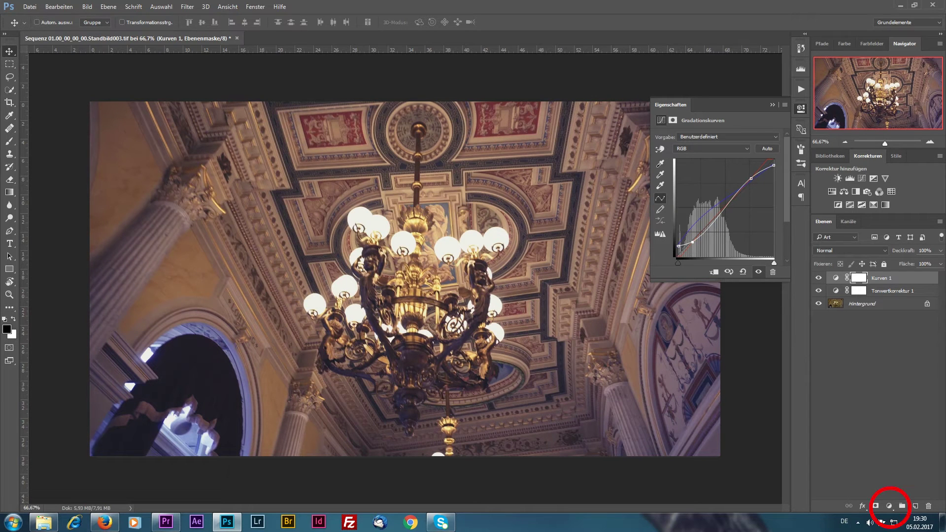
Add a Farbfläche fill layer on top of the stack in blue 2b59a7
{"action": "left_click", "coordinate": [889, 506]}
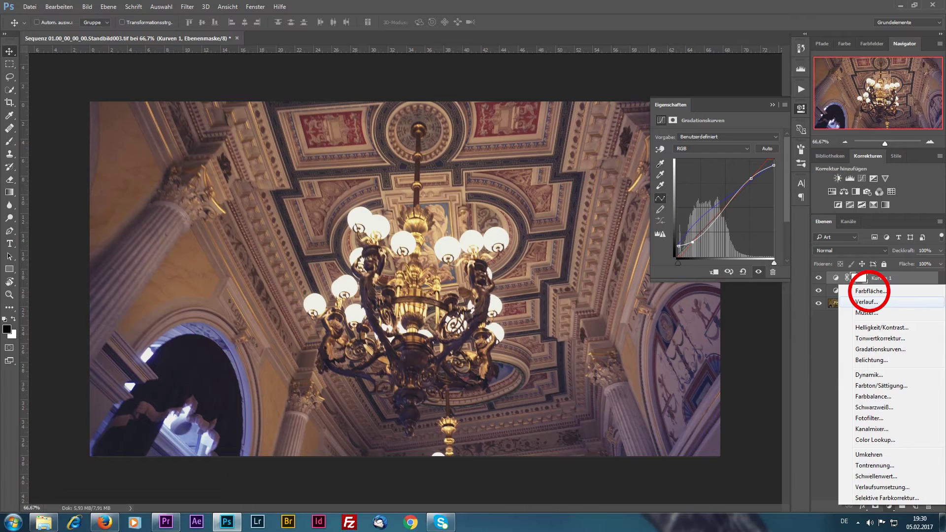
{"action": "left_click", "coordinate": [870, 291]}
{"action": "left_click", "coordinate": [715, 401]}
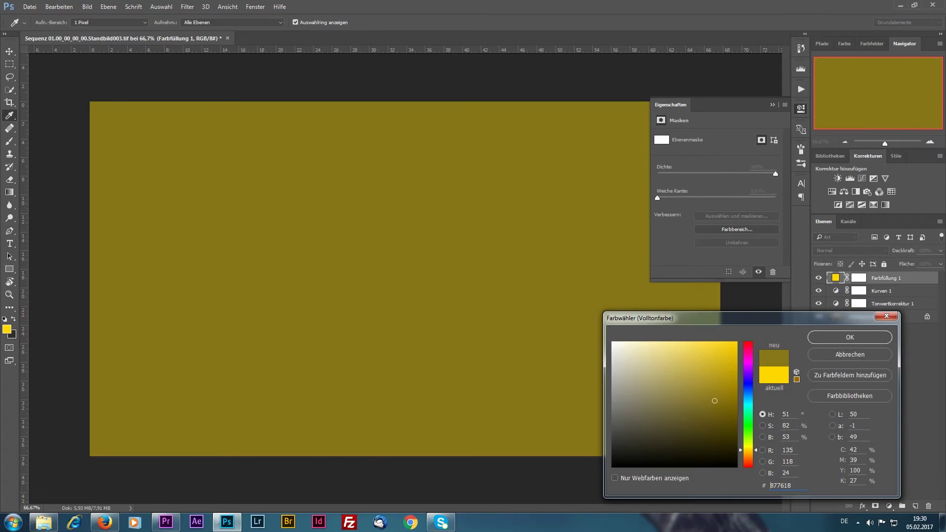
{"action": "left_click", "coordinate": [748, 391]}
{"action": "left_click", "coordinate": [705, 385]}
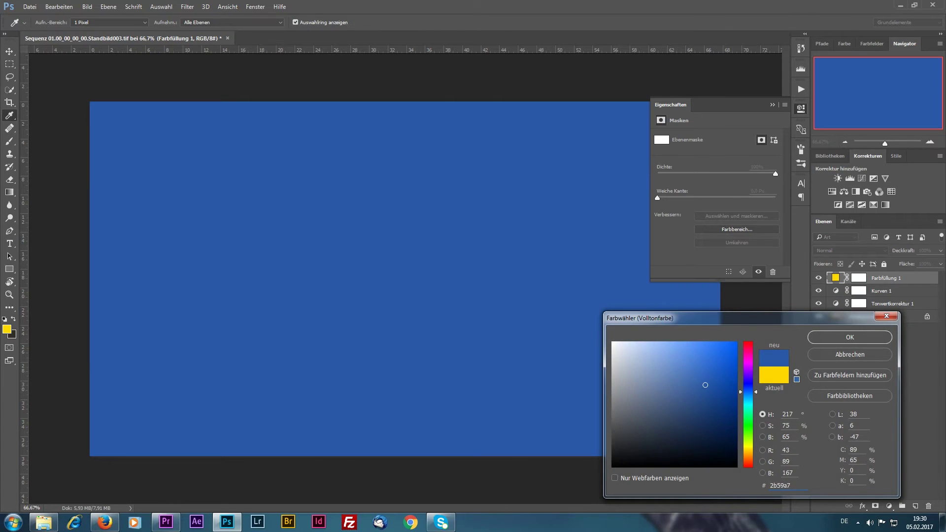
{"action": "left_click", "coordinate": [849, 337]}
Set the blue fill layer's blend mode to Ausschluss and its opacity to 1%
{"action": "left_click", "coordinate": [822, 250]}
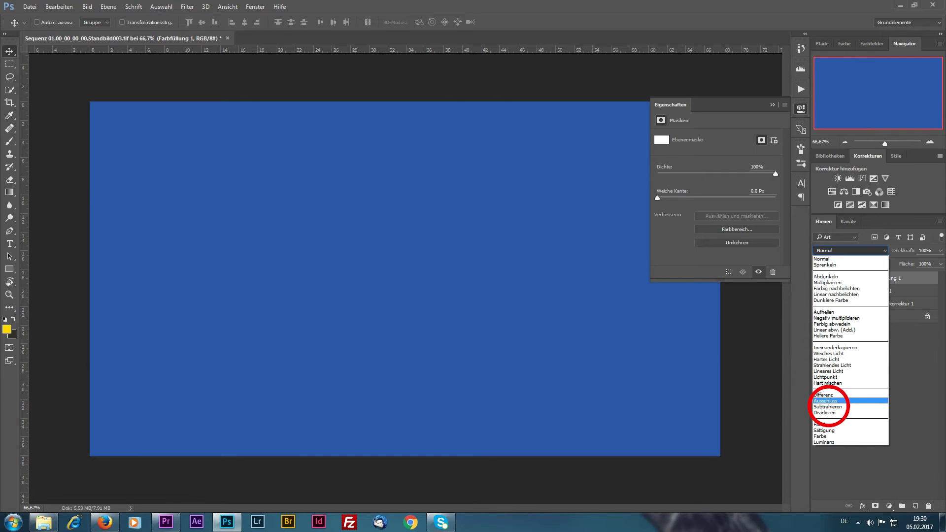
{"action": "left_click", "coordinate": [826, 400]}
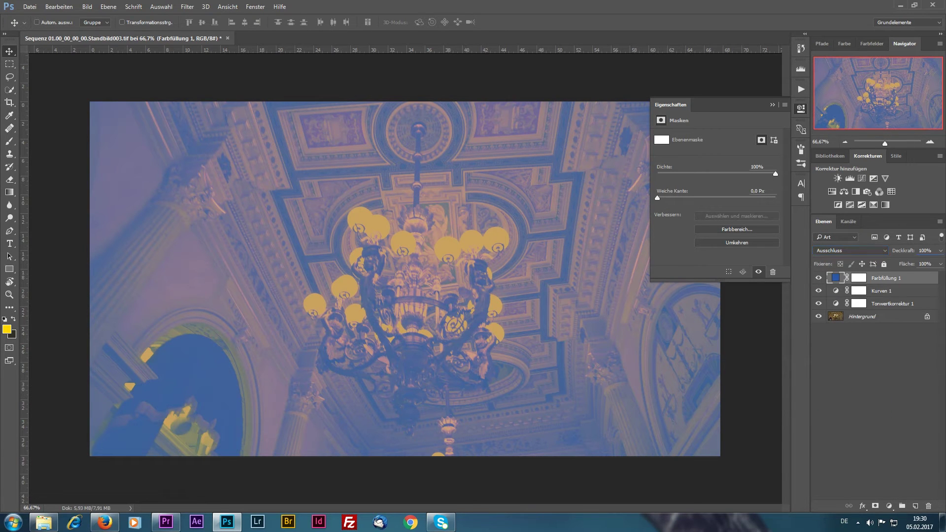
{"action": "left_click", "coordinate": [924, 250]}
{"action": "type", "text": "5"}
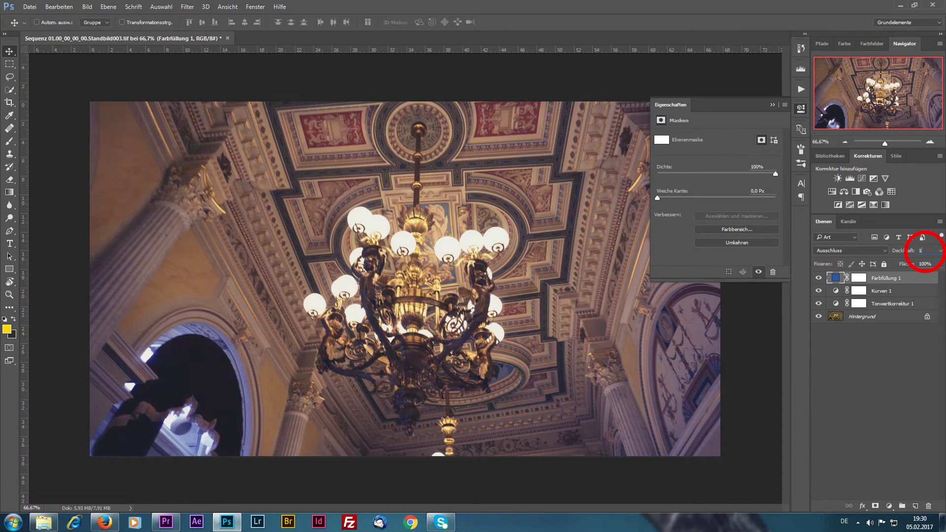
{"action": "type", "text": "1"}
{"action": "key", "text": "Return"}
Toggle the visibility of the three layers above the background for a before-and-after comparison, and deselect all layers
{"action": "left_click_drag", "start_coordinate": [818, 304], "coordinate": [818, 278]}
{"action": "left_click", "coordinate": [869, 367]}
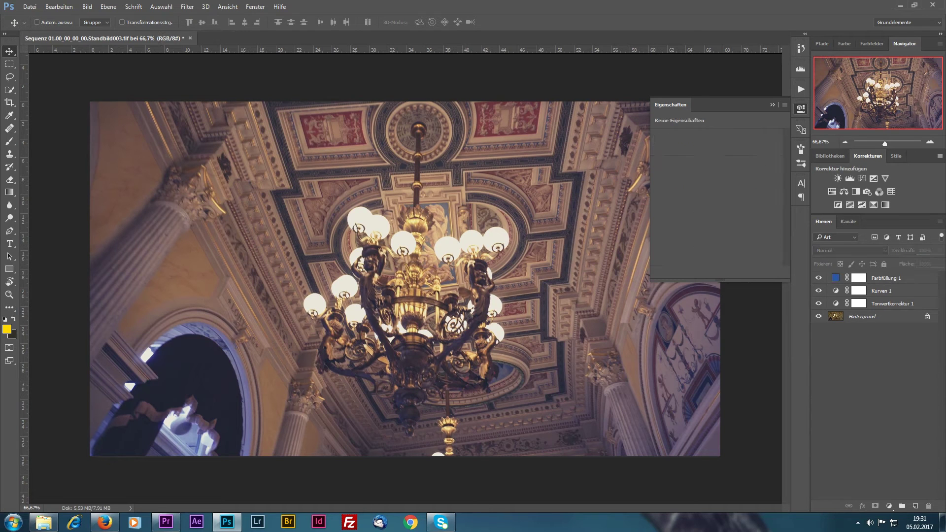
Set up a Color Lookup table export of the grade with the 3DL and CUBE formats enabled
{"action": "left_click", "coordinate": [29, 7]}
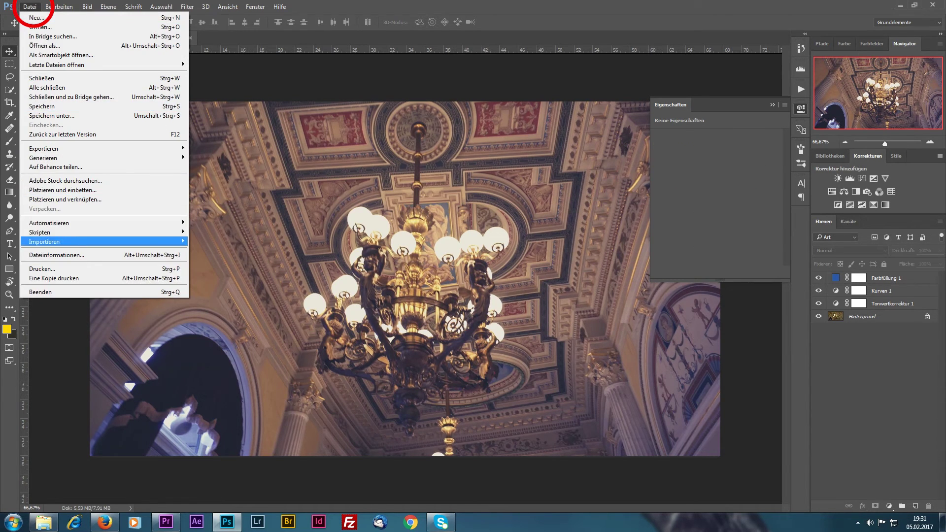
{"action": "mouse_move", "coordinate": [47, 148]}
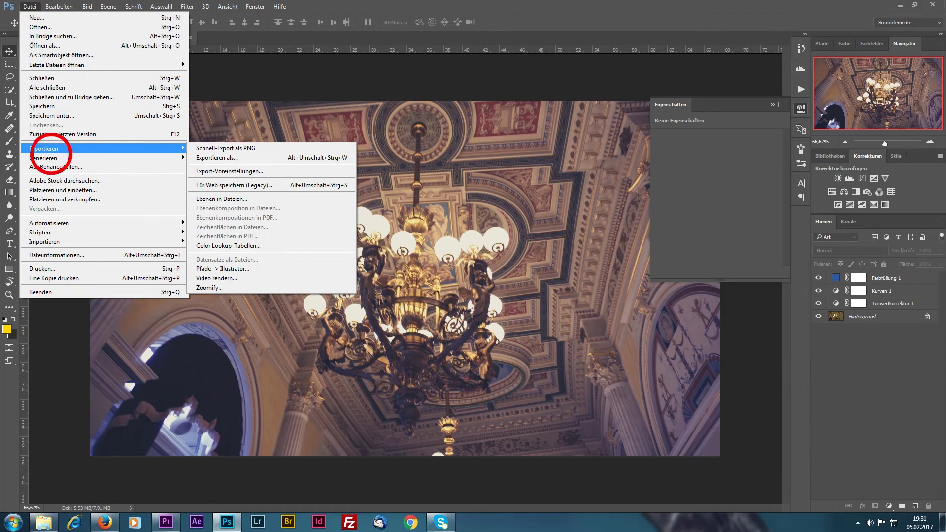
{"action": "left_click", "coordinate": [210, 245]}
{"action": "left_click", "coordinate": [374, 279]}
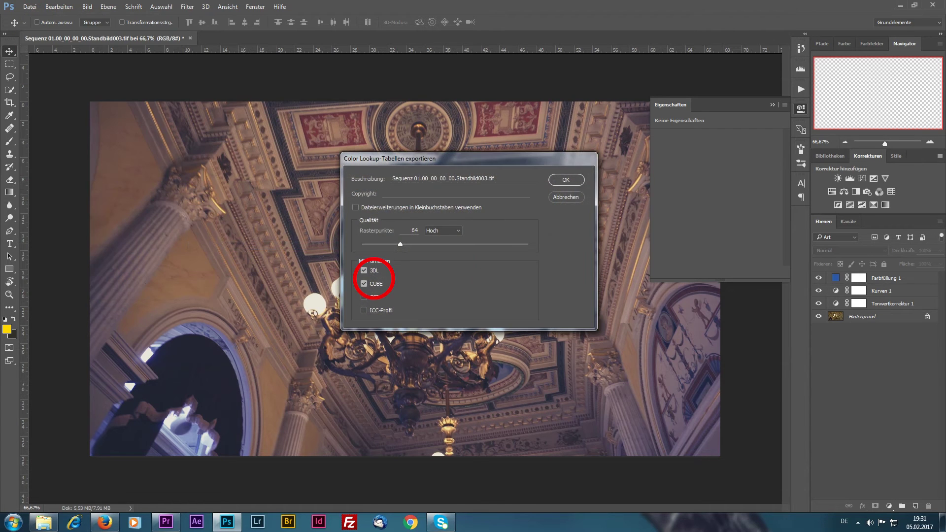
{"action": "key", "text": "Return"}
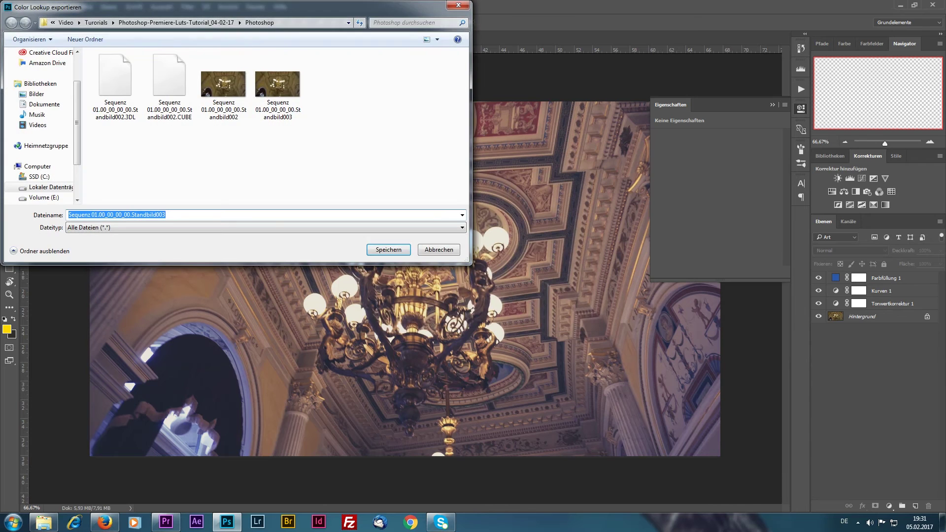
Name the exported lookup tables Video-Lut and save them in the tutorial's Photoshop folder
{"action": "left_click", "coordinate": [170, 215]}
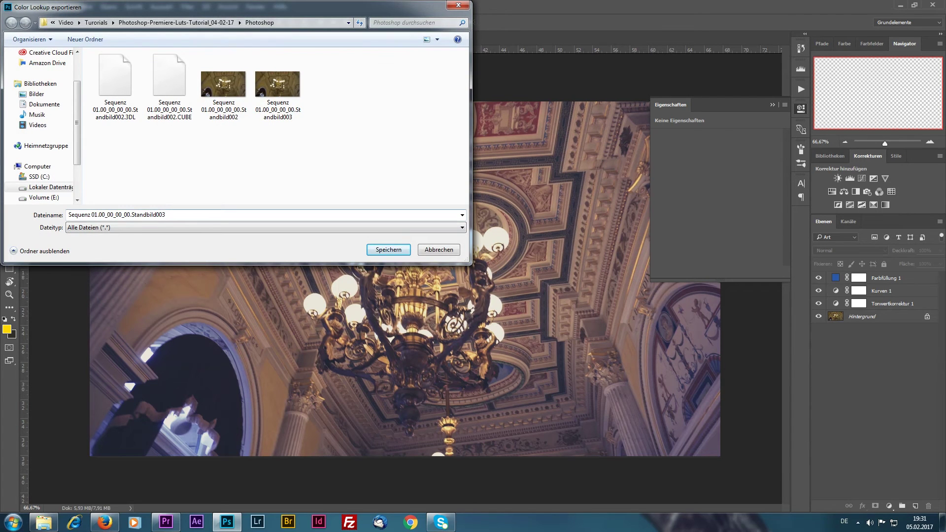
{"action": "key", "text": "ctrl+a"}
{"action": "key", "text": "BackSpace"}
{"action": "type", "text": "Vide"}
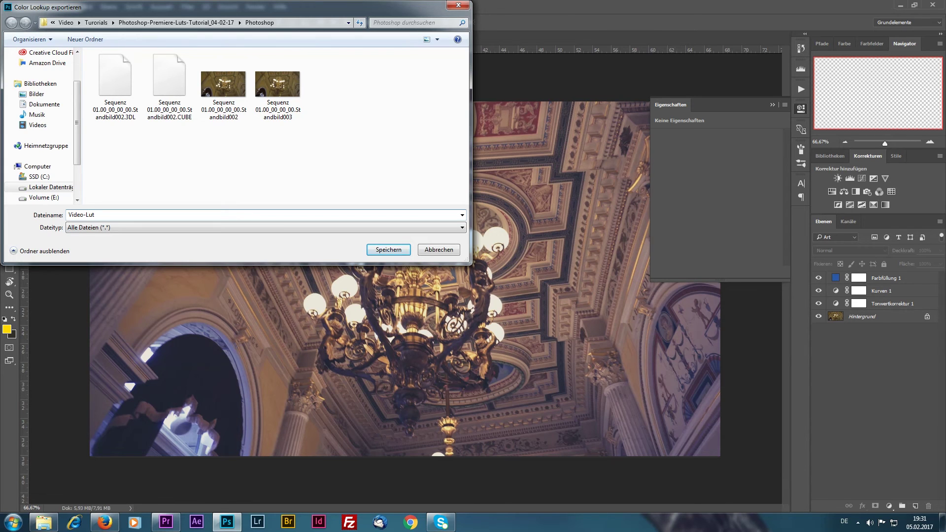
{"action": "key", "text": "Return"}
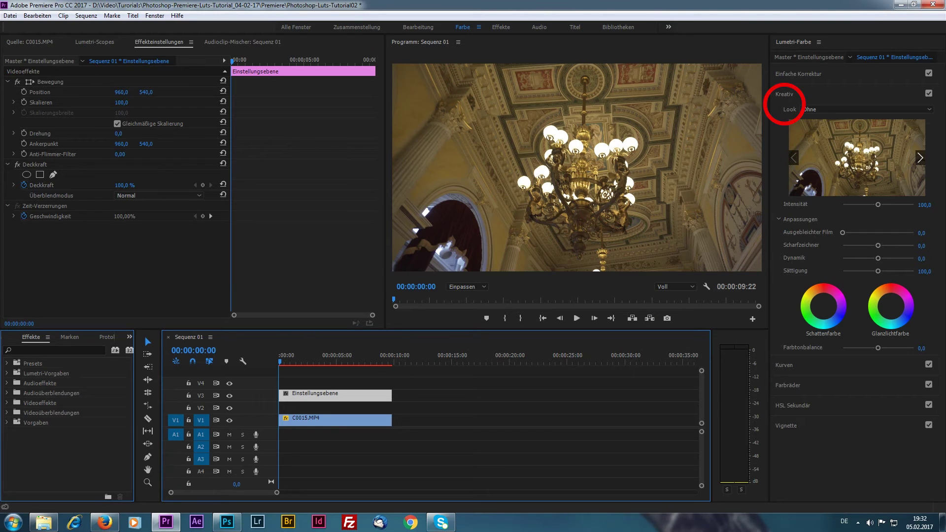
In Premiere Pro, load Video-Lut.CUBE as the creative Lumetri look on the Einstellungsebene and render the sequence preview
{"action": "left_click", "coordinate": [813, 109]}
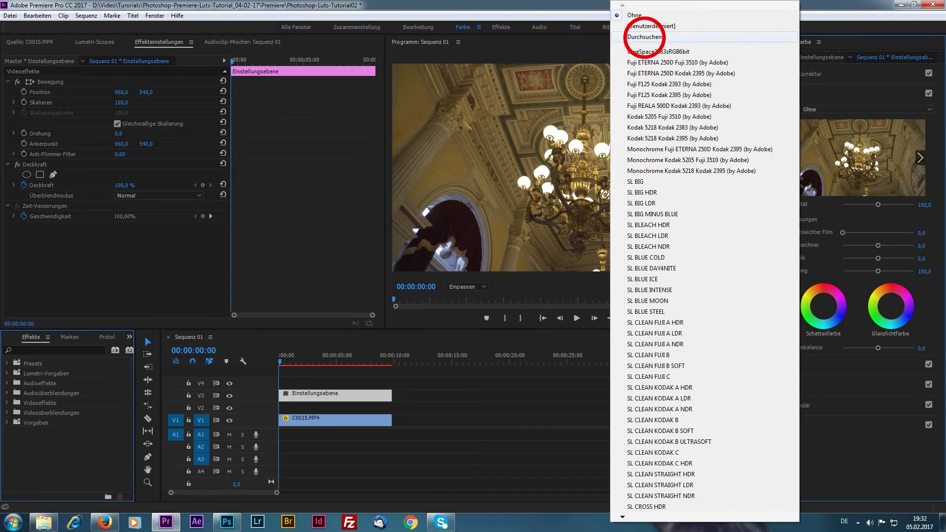
{"action": "left_click", "coordinate": [643, 37]}
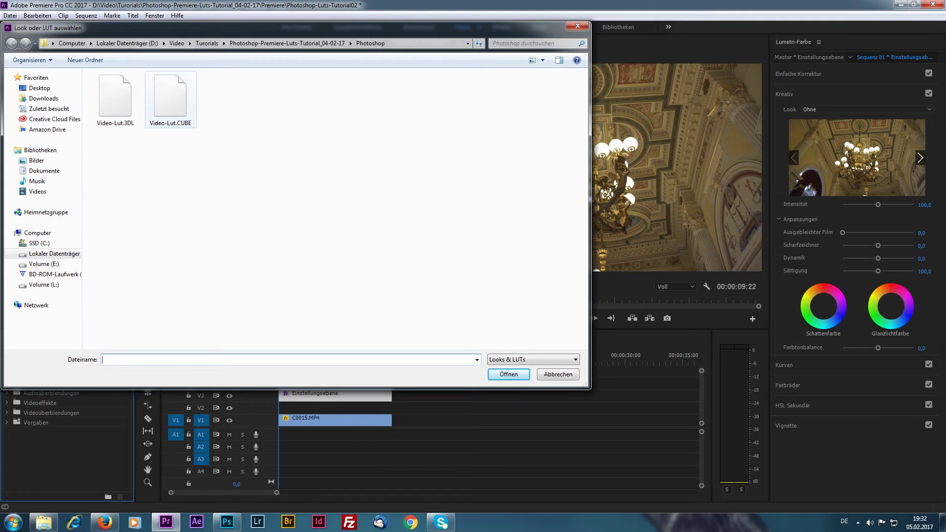
{"action": "double_click", "coordinate": [170, 99]}
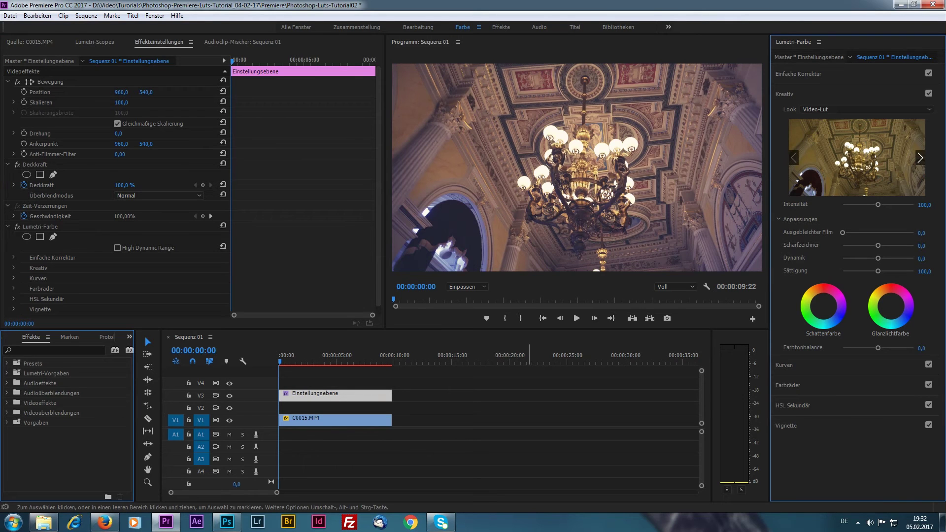
{"action": "key", "text": "Return"}
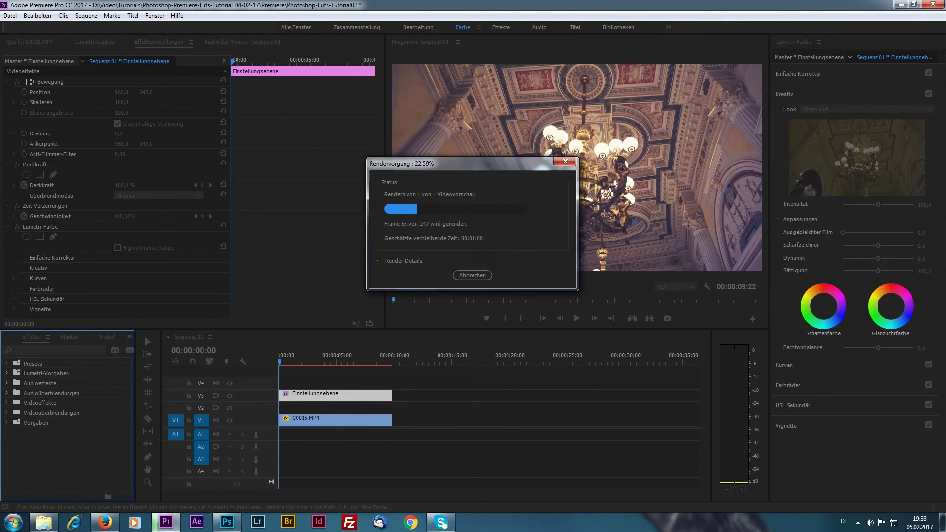